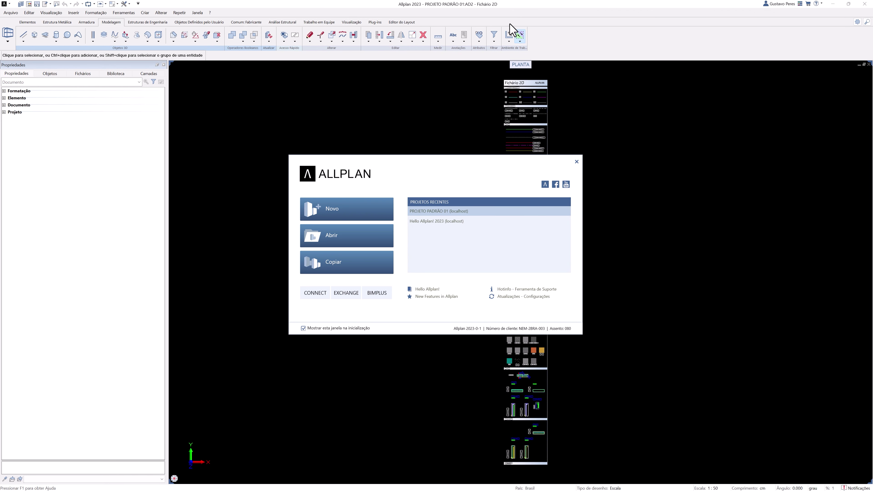
Step: Open the recent project PROJETO PADRÃO 01 from the Allplan start dialog
click(477, 212)
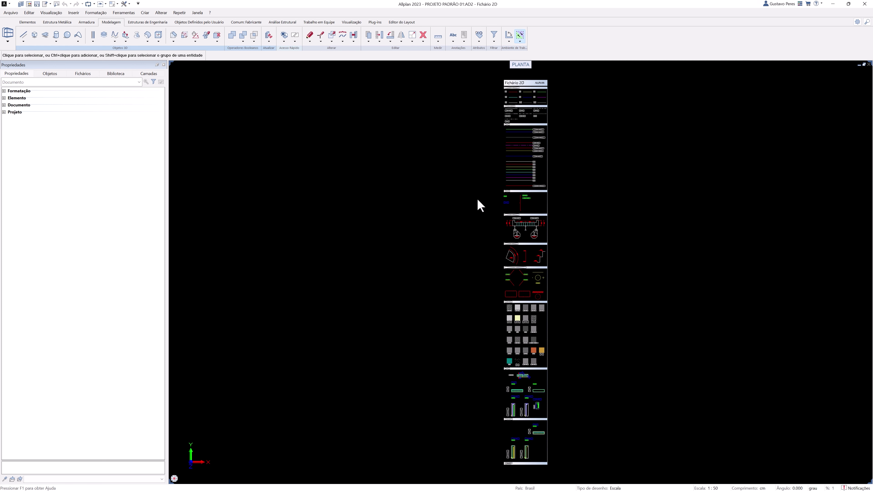
drag(474, 149, 256, 297)
click(423, 35)
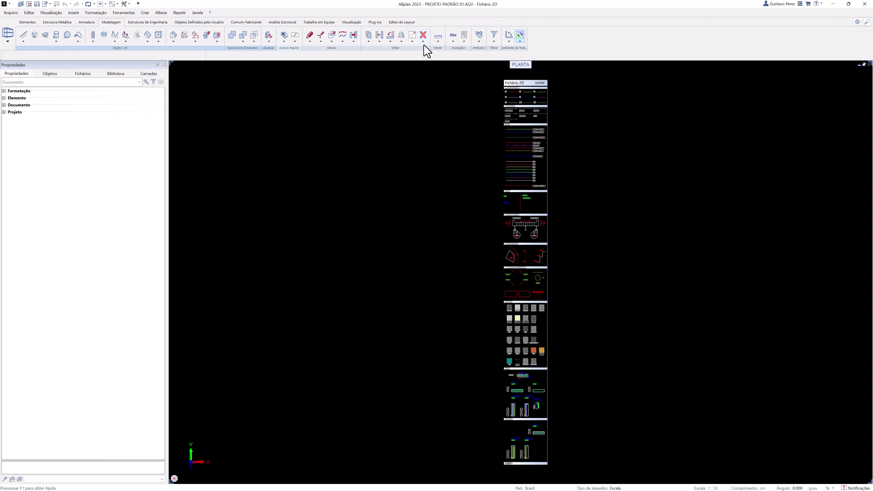
drag(429, 92, 295, 232)
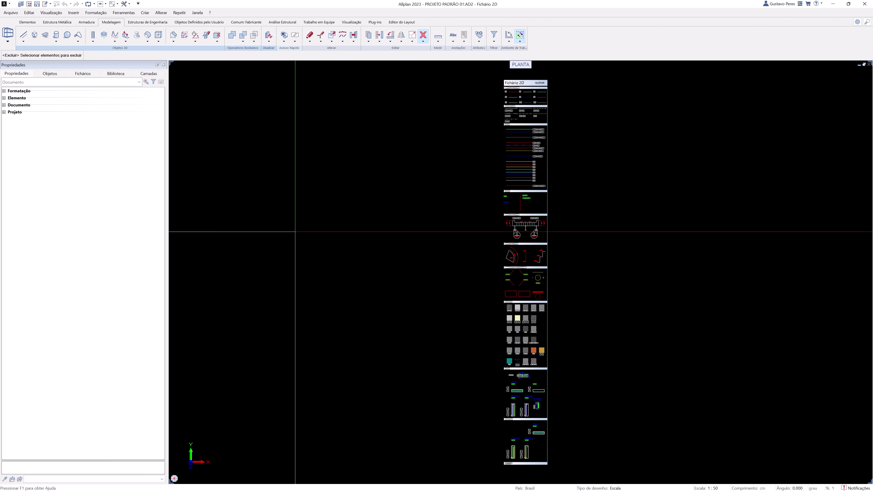
key(Escape)
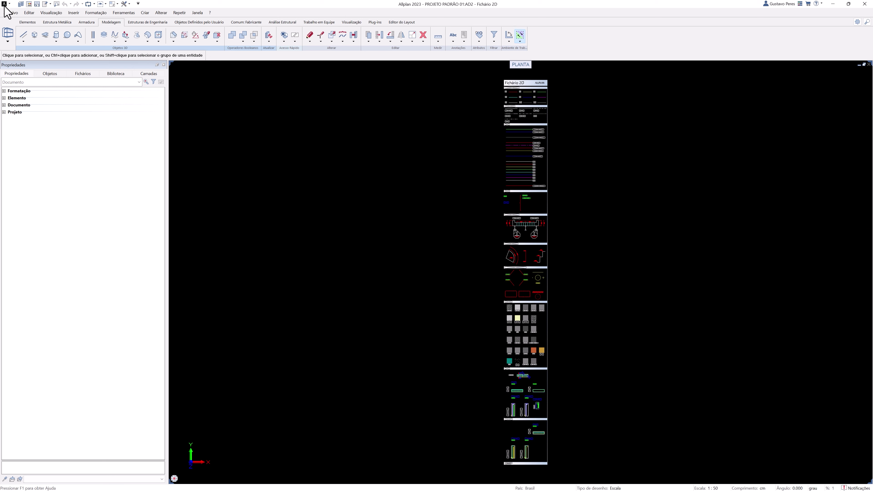
Step: Save a copy of the drawing as office palette Fichário 2D.nas, replacing it, in the BIM WORKS Brasil group
click(5, 4)
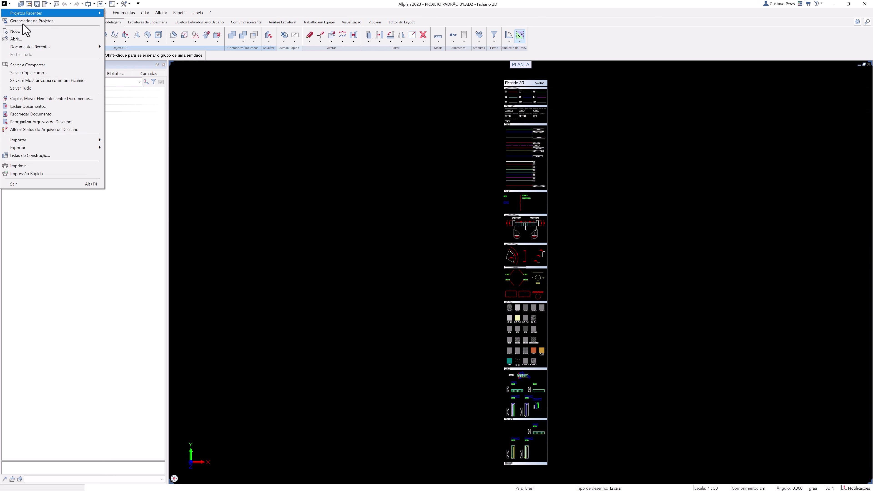
click(95, 81)
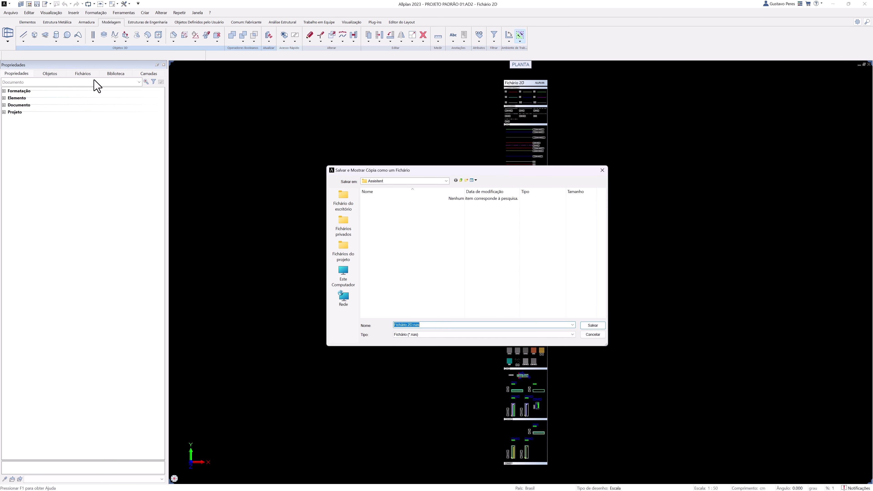
click(335, 197)
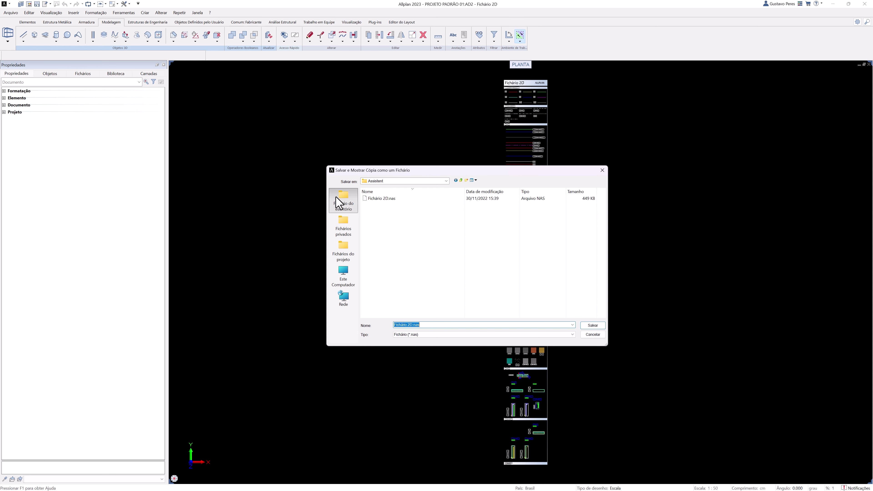
click(367, 199)
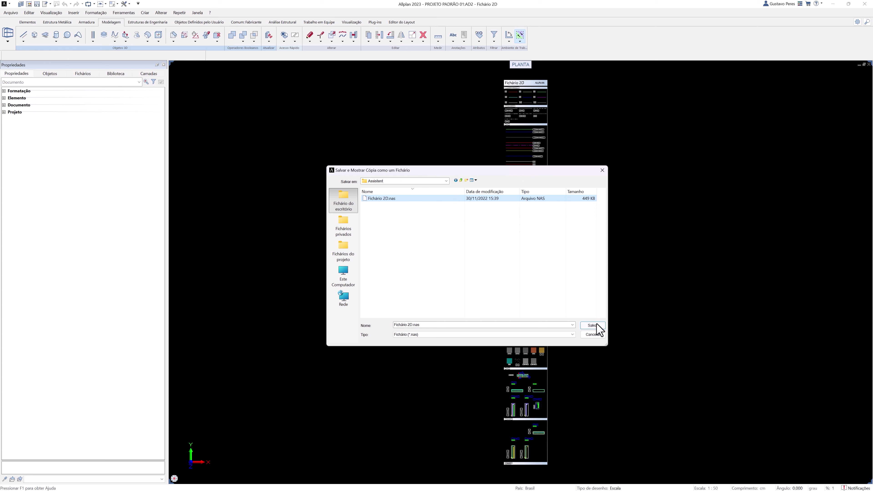
click(598, 330)
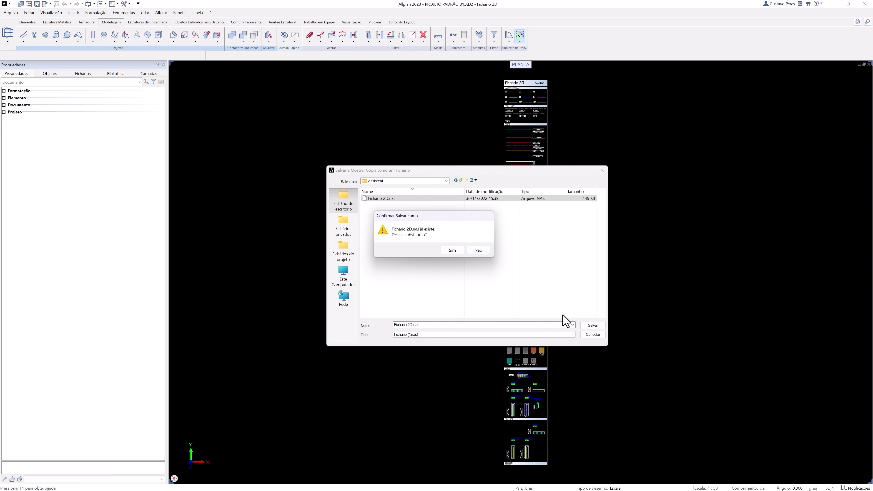
click(458, 251)
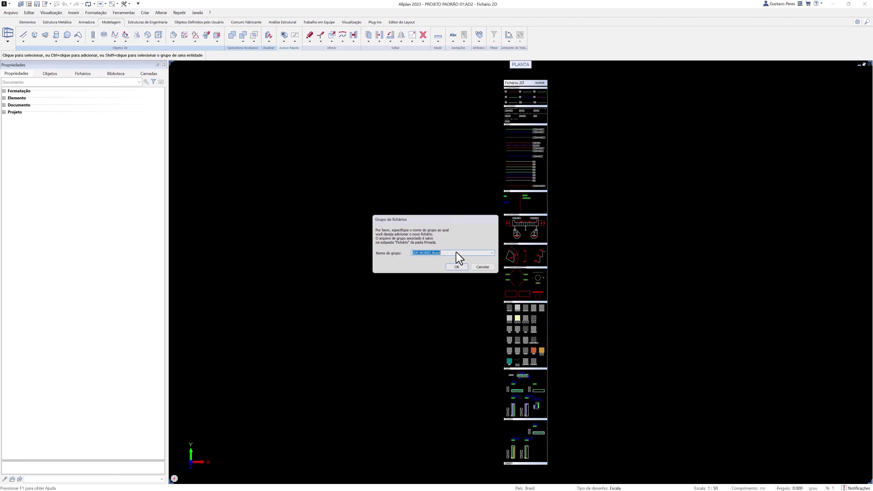
click(460, 269)
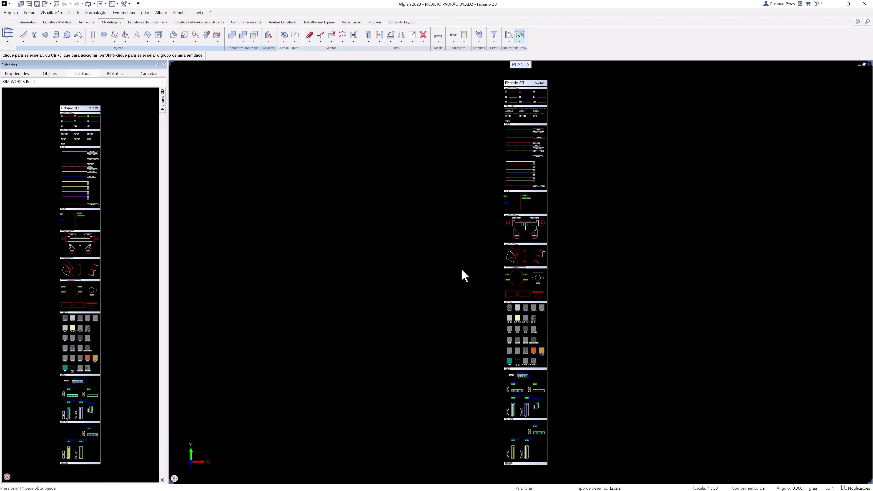
Step: Delete the whole Fichário 2D drawing from the plan
scroll(461, 270, down, 2)
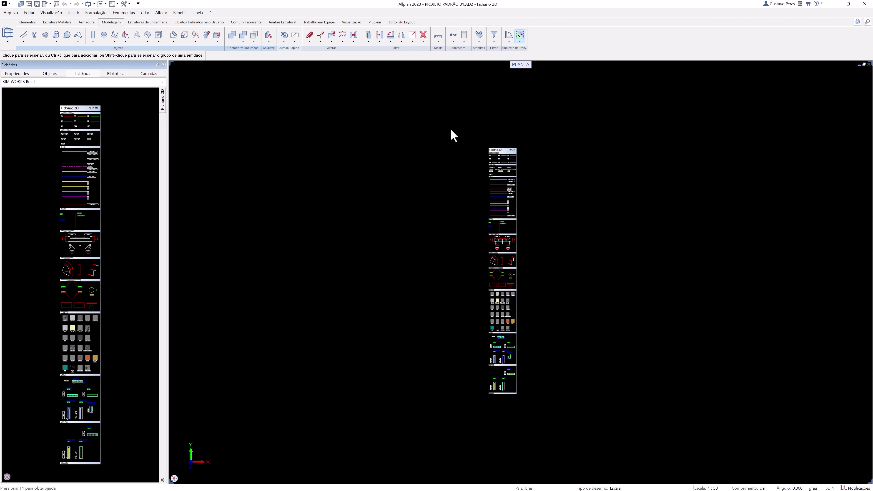
drag(451, 130, 540, 396)
key(Delete)
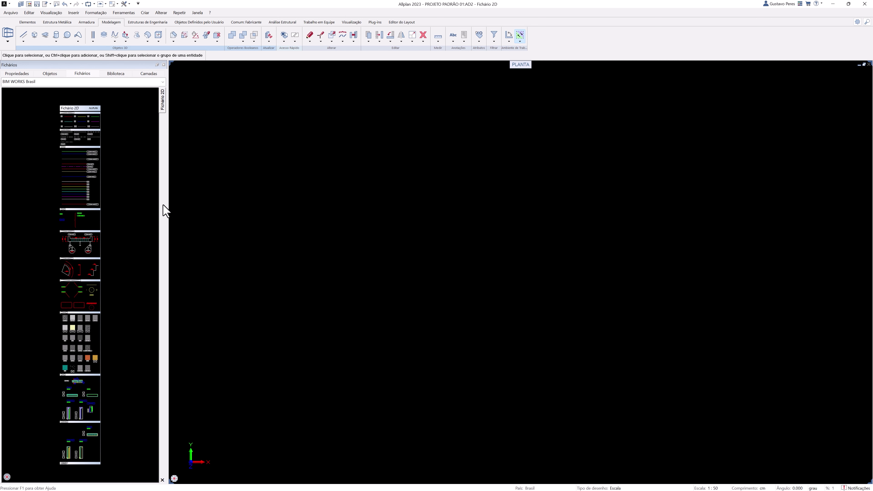
Step: Save a copy of the palette into a chosen destination drawing file
right_click(134, 202)
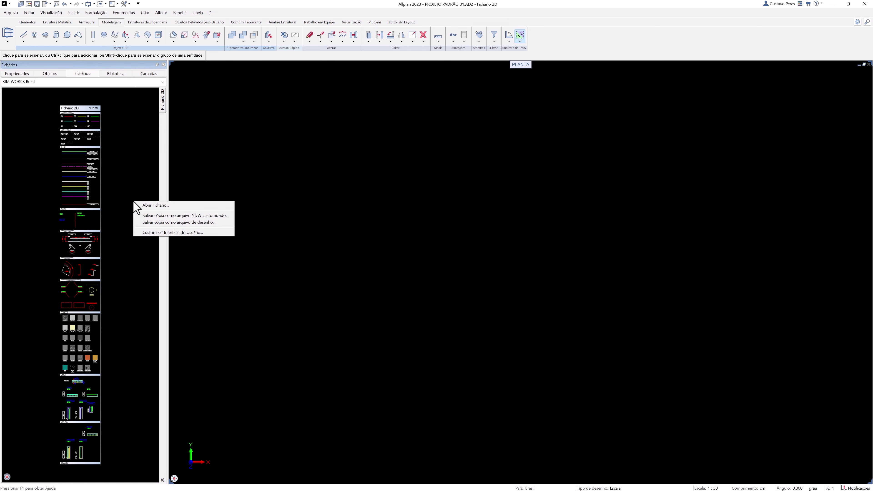
click(213, 223)
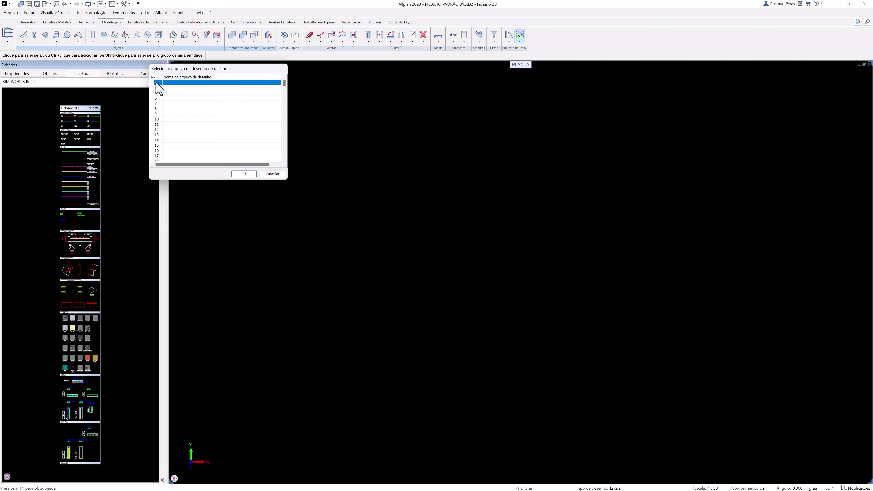
click(238, 173)
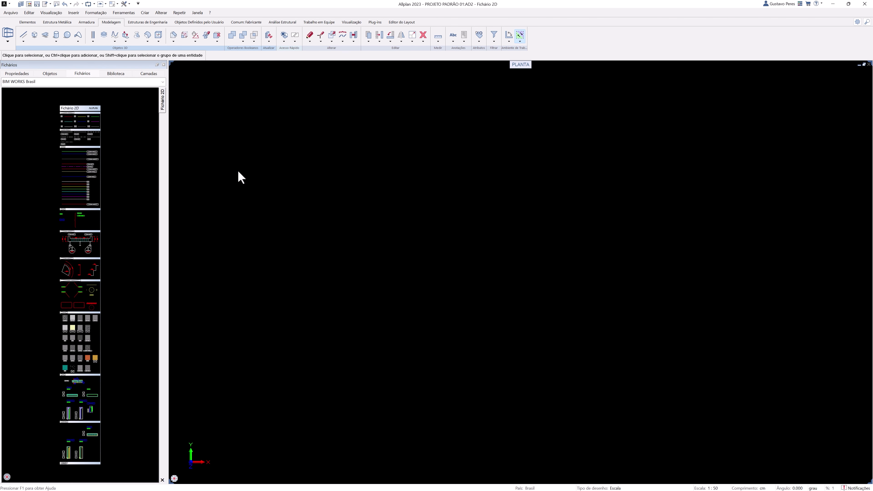
Step: Open drawing file 3, Fichário 2D, from the project's drawing file list
click(29, 4)
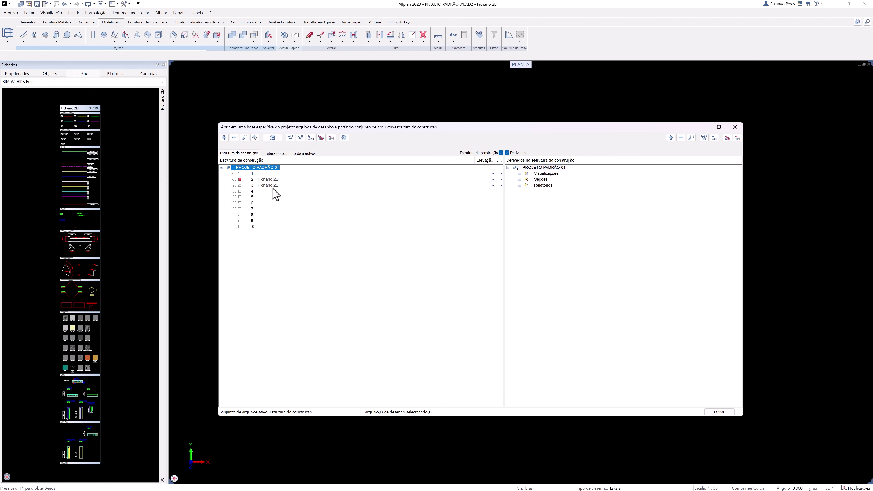
double_click(272, 186)
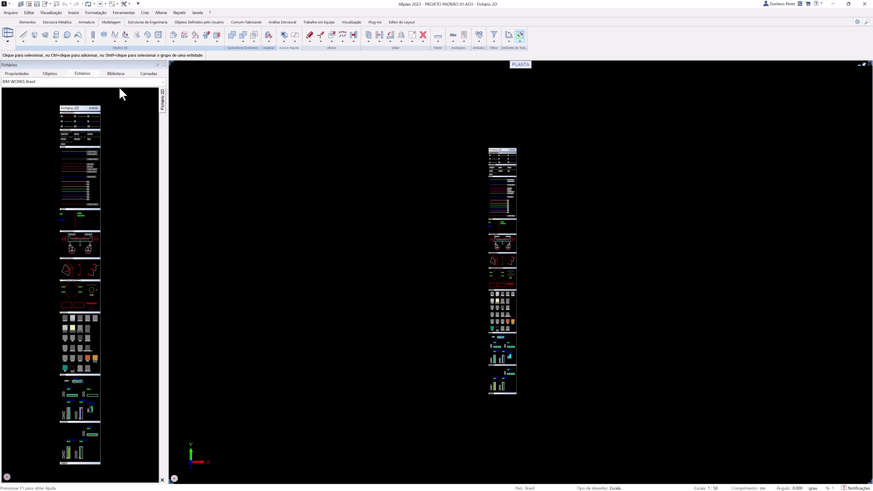
Step: Switch palettes to Allplan_ENG, show the Walls and Columns page, and start a 15 cm single-leaf wall
click(112, 83)
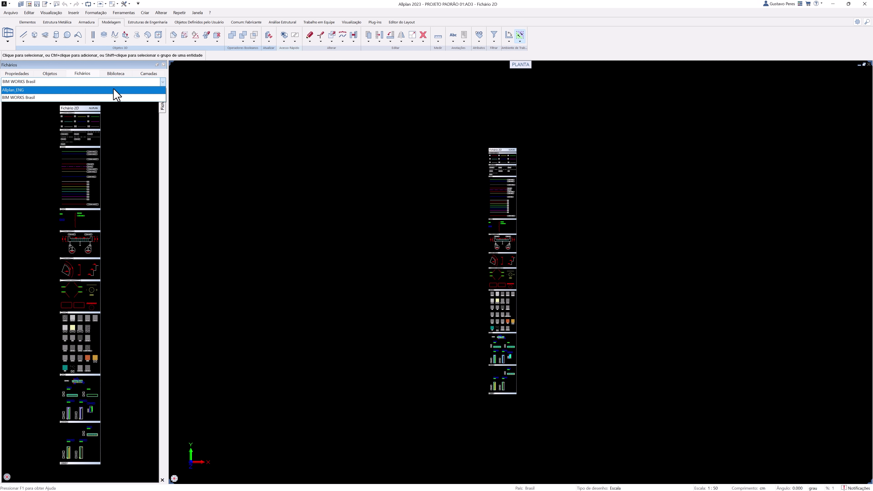
click(114, 90)
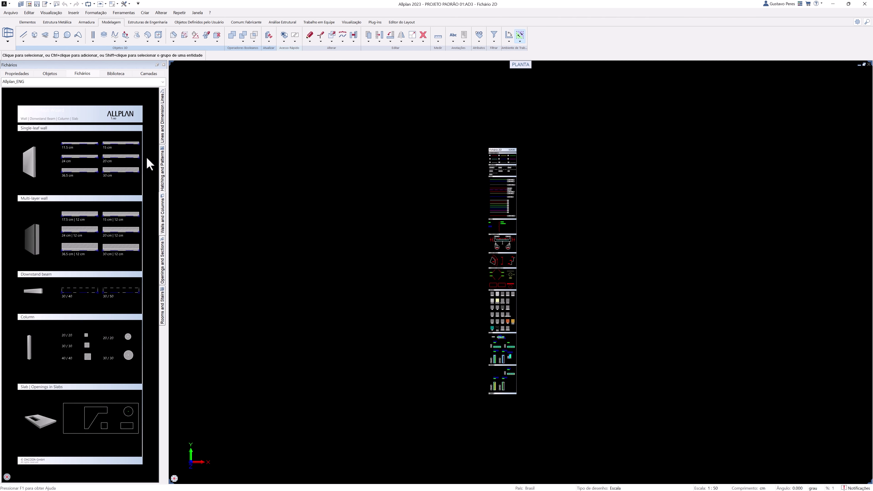
click(163, 275)
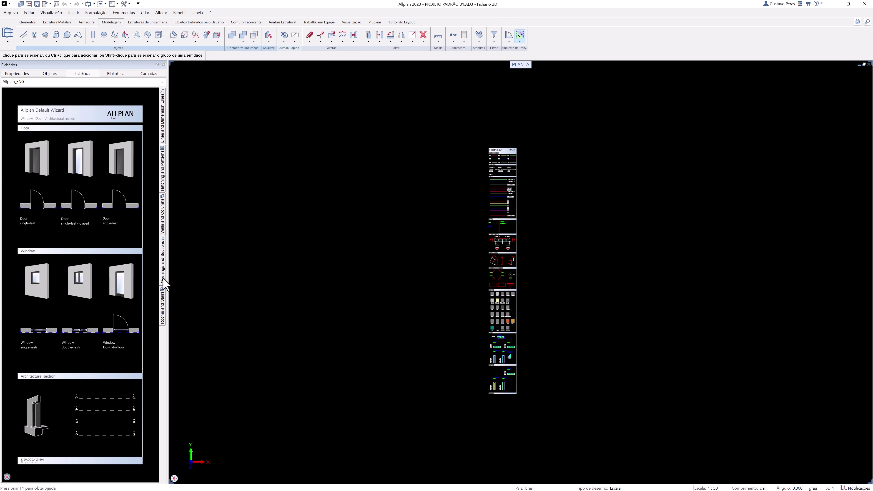
click(164, 295)
click(165, 226)
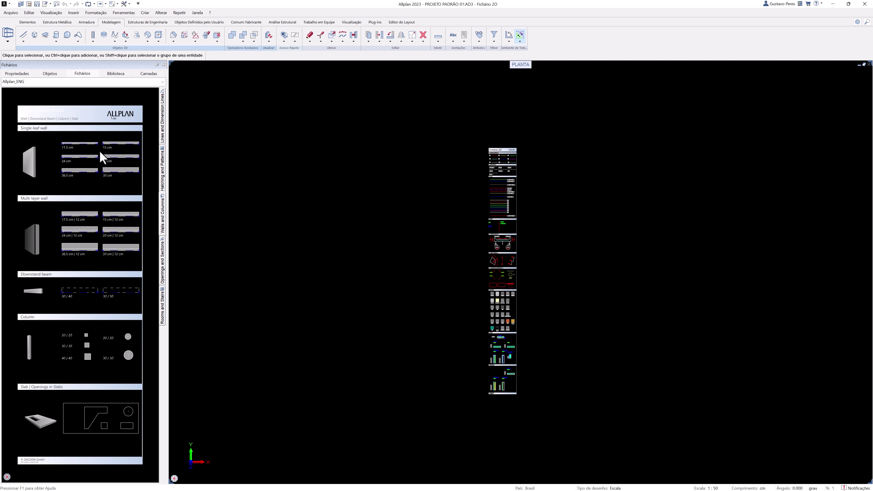
mouse_move(120, 144)
double_click(108, 148)
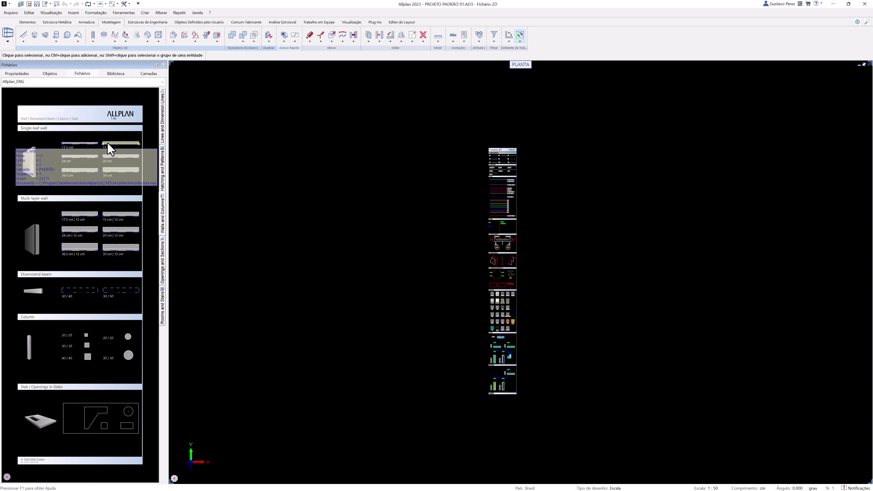
Step: Place a short 15 cm wall, then show plan, perspective and front elevation views together
click(198, 170)
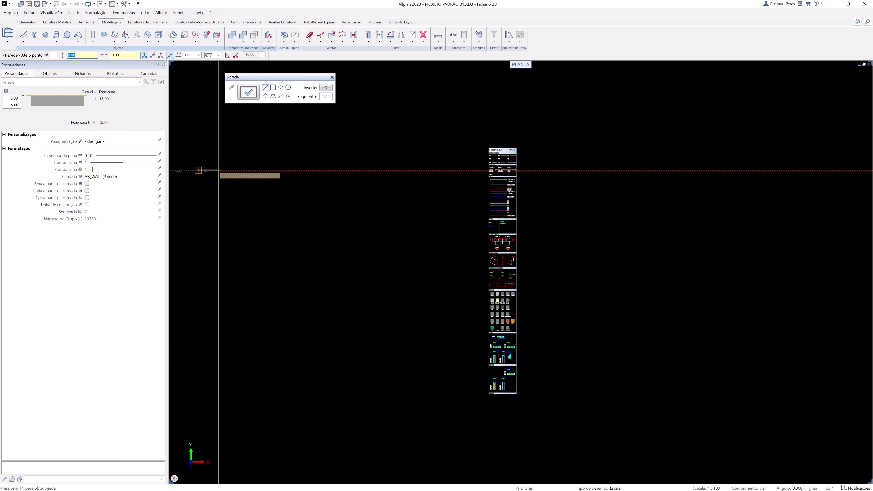
key(Escape)
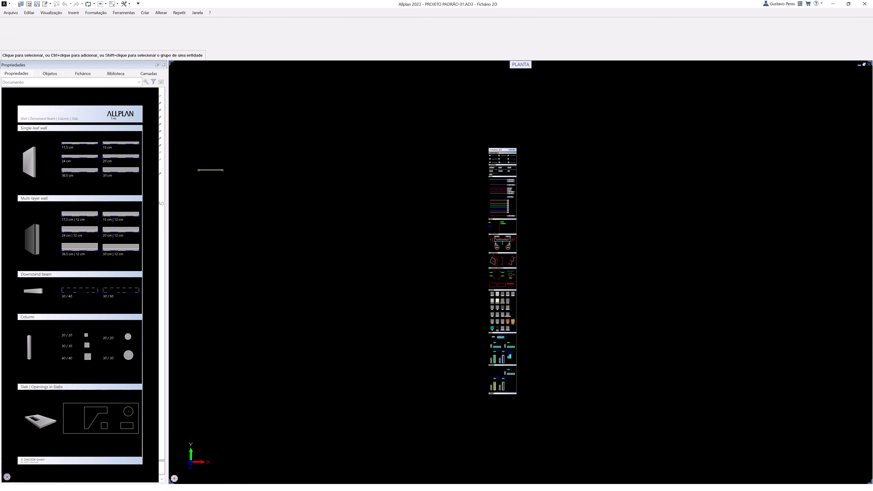
scroll(208, 182, down, 1)
middle_drag(209, 184, 254, 195)
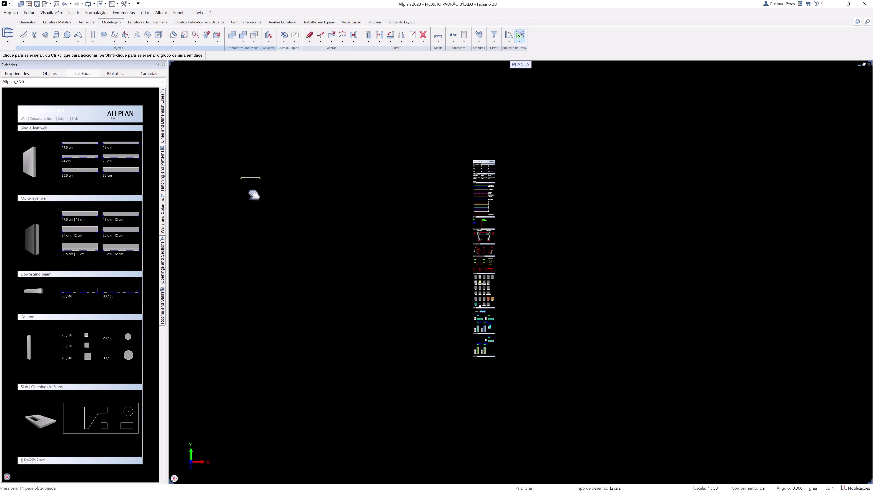
key(F4)
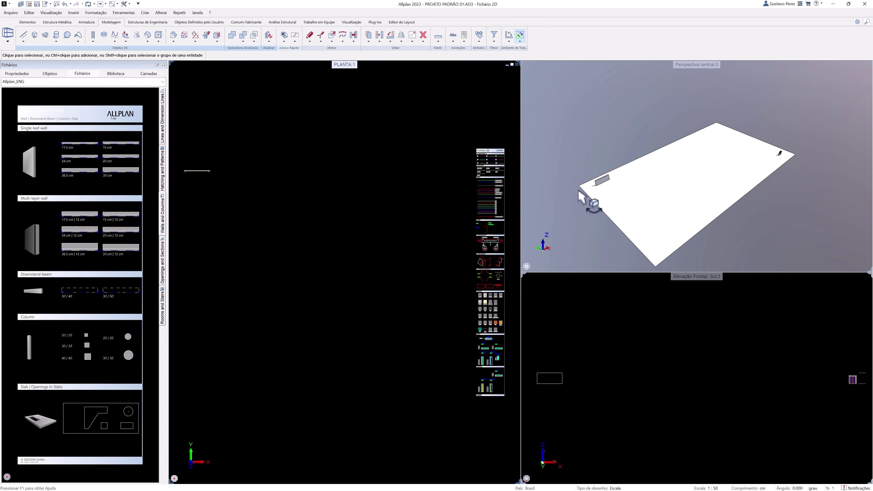
Step: Place the palette's whole walls, beams, columns and slab sheet into the plan
scroll(581, 196, up, 3)
scroll(114, 187, down, 2)
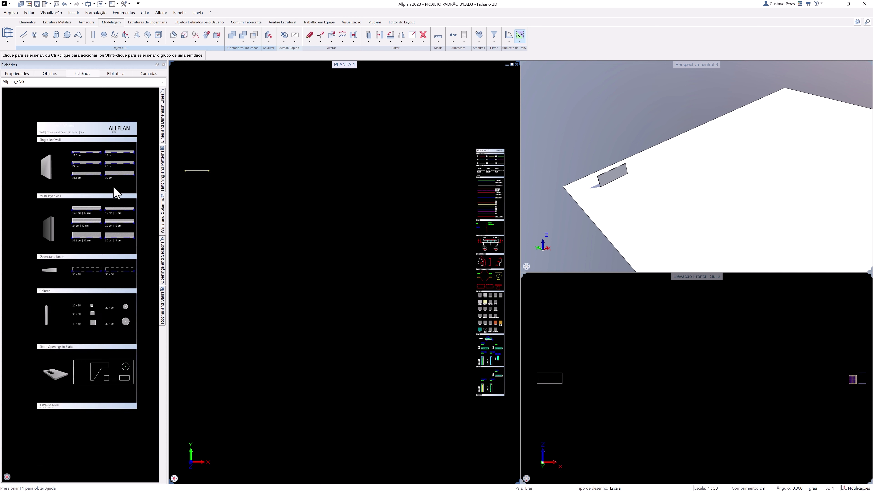
scroll(114, 188, down, 1)
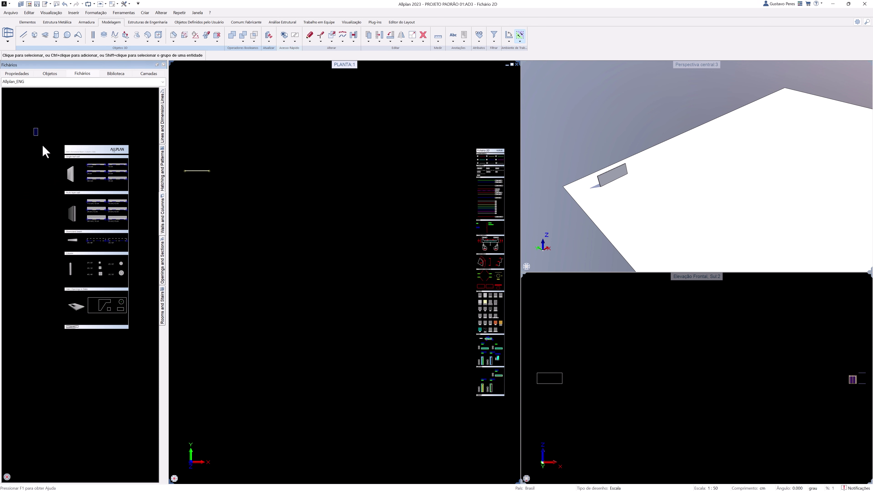
drag(34, 128, 138, 337)
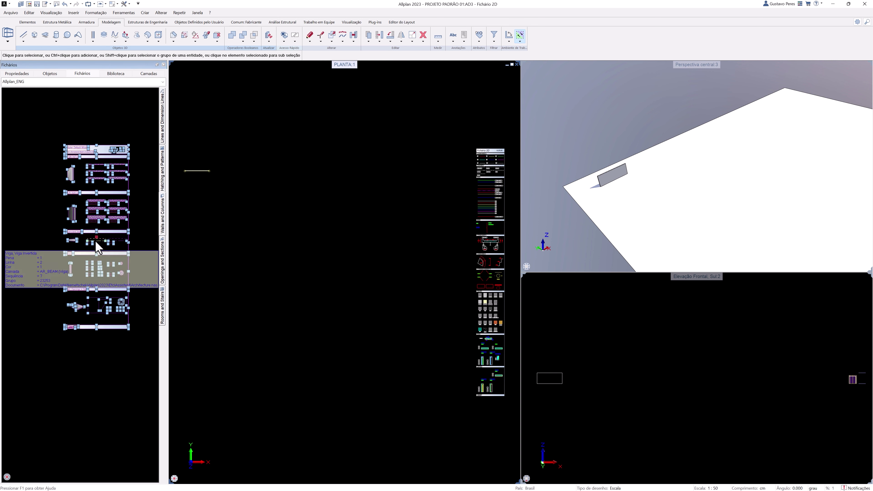
click(258, 244)
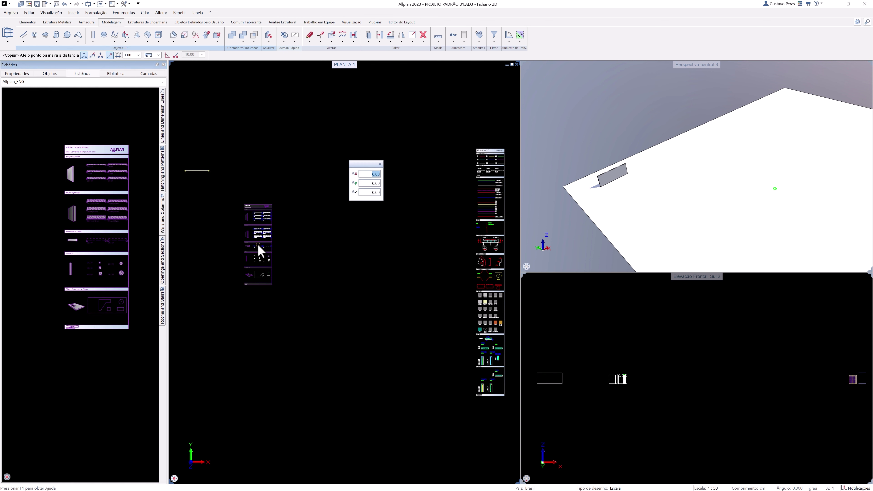
click(292, 246)
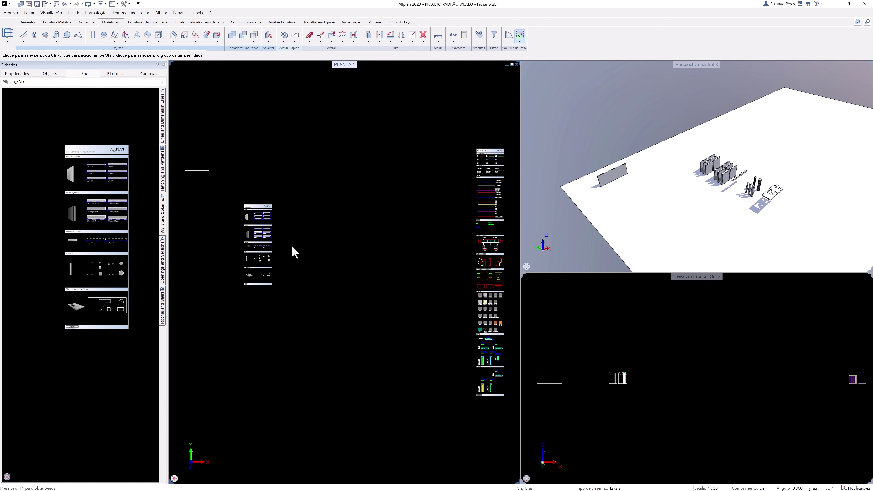
click(394, 22)
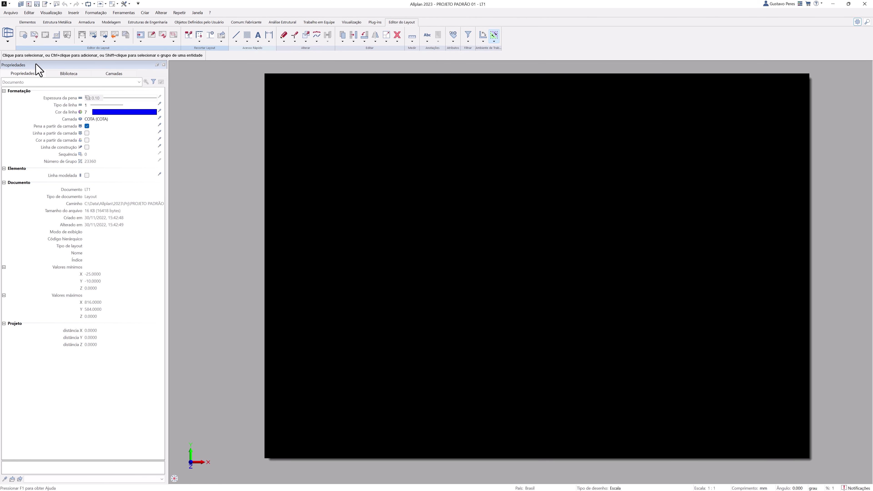
click(34, 38)
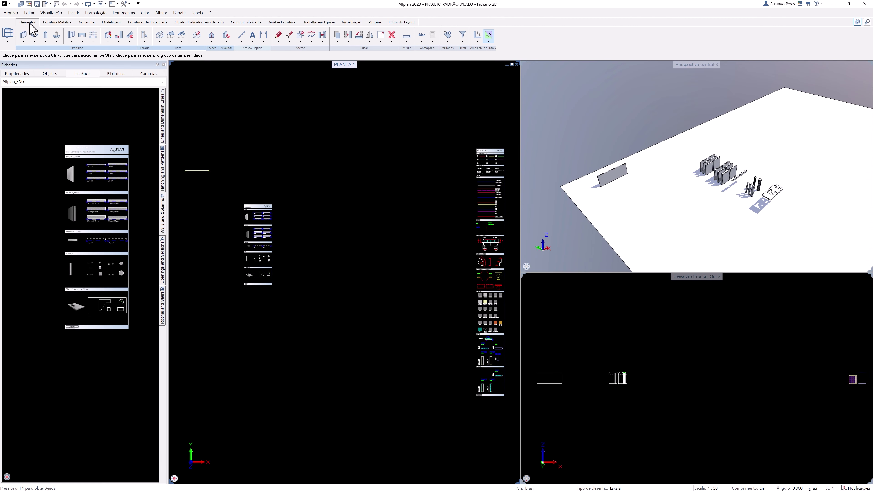
Step: Switch the palette library to the BIM WORKS Brasil group and zoom into its sheet
click(48, 82)
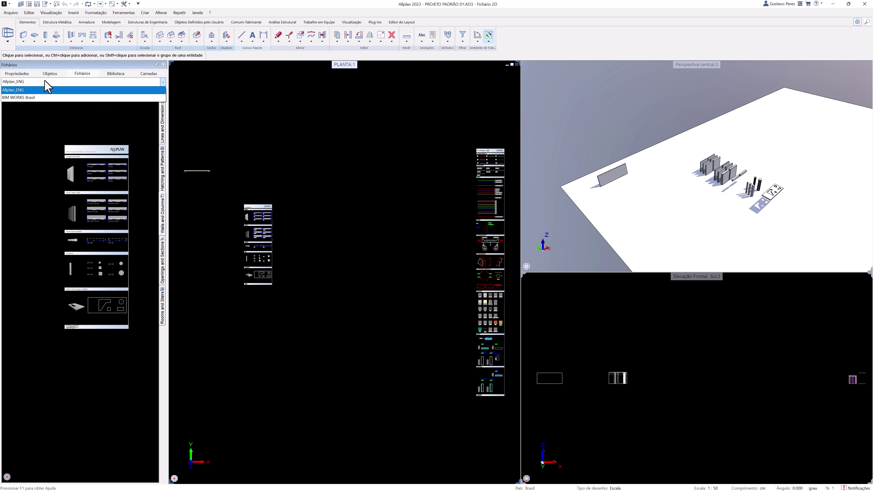
click(58, 97)
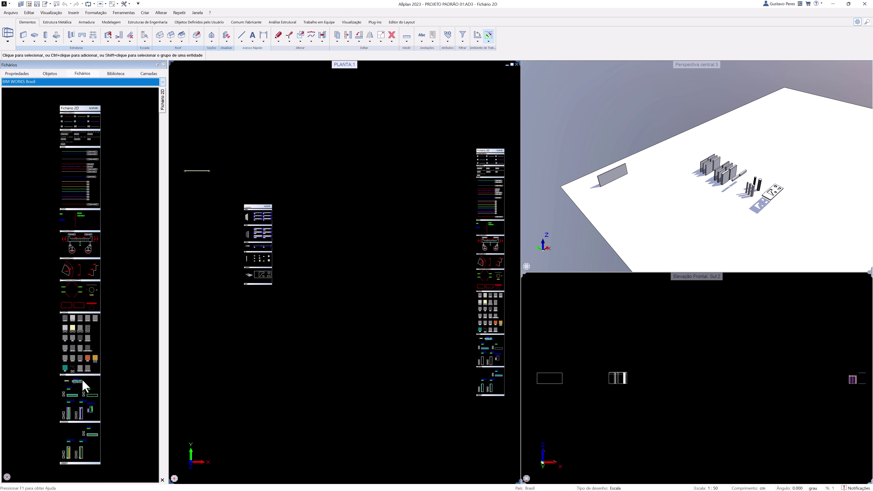
scroll(75, 395, up, 3)
scroll(73, 368, up, 3)
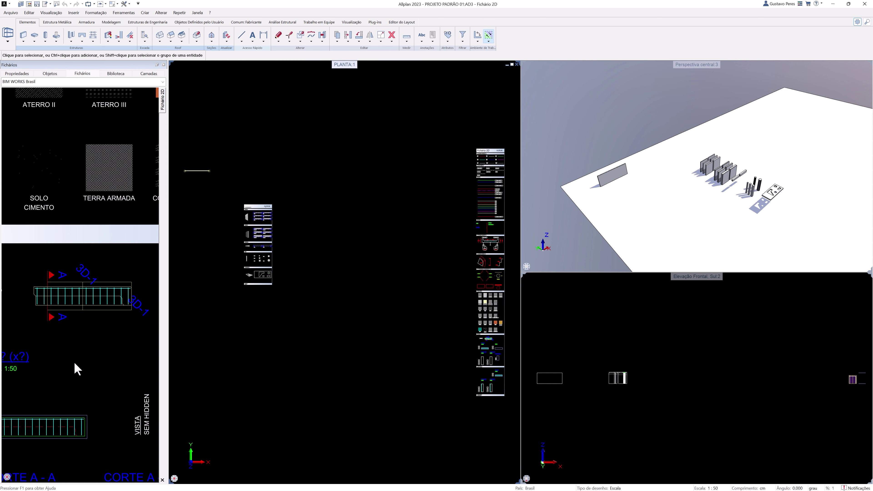
Step: Try dragging the bar drawing into the plan and dismiss the resulting warning
click(45, 305)
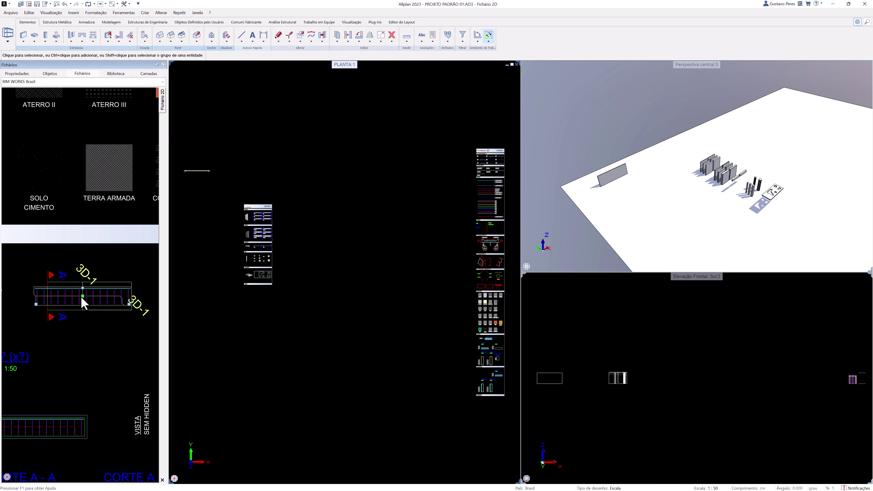
drag(83, 314, 224, 320)
click(225, 320)
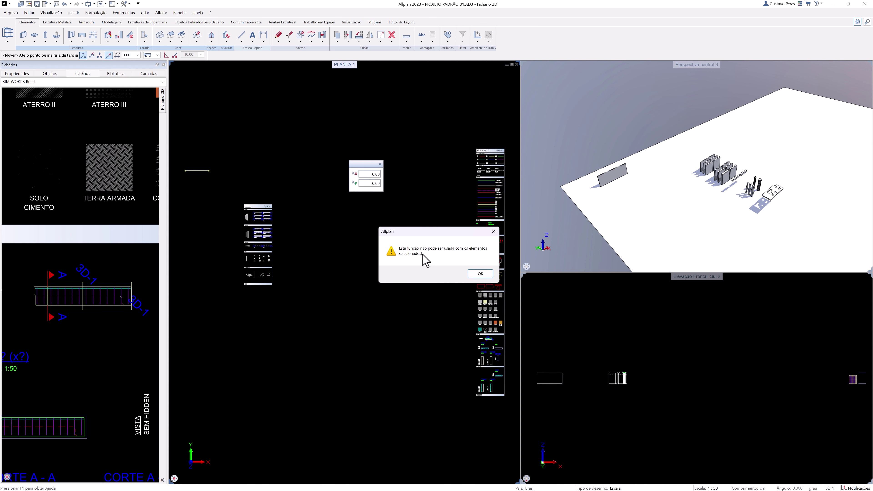
click(474, 274)
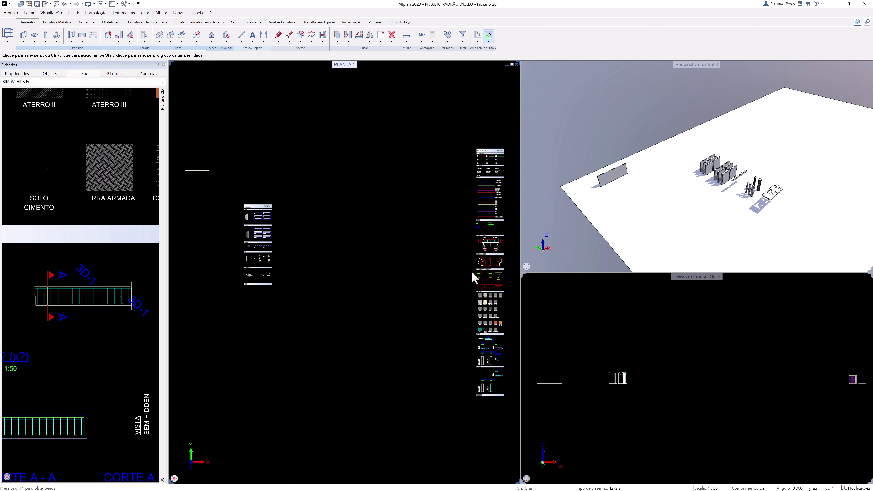